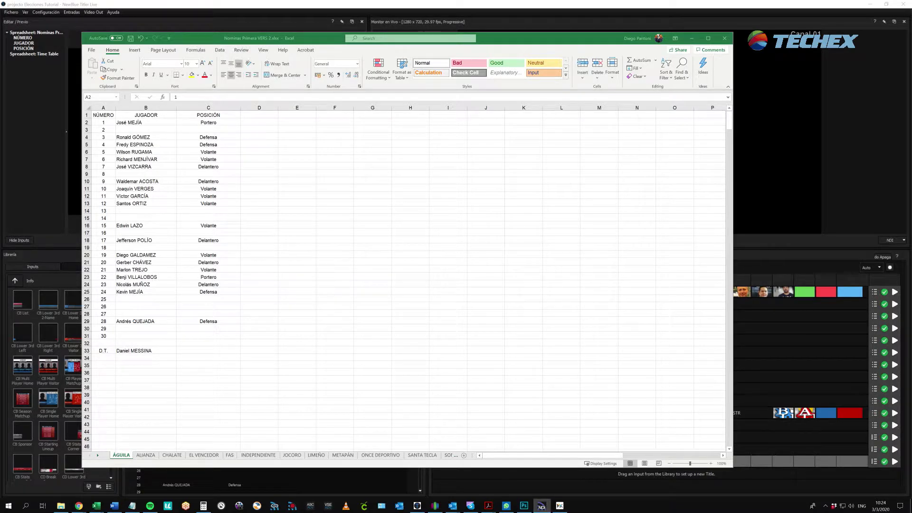
Glance at the ÁGUILA roster in Excel, then return to Titler Live.
key("alt+Tab")
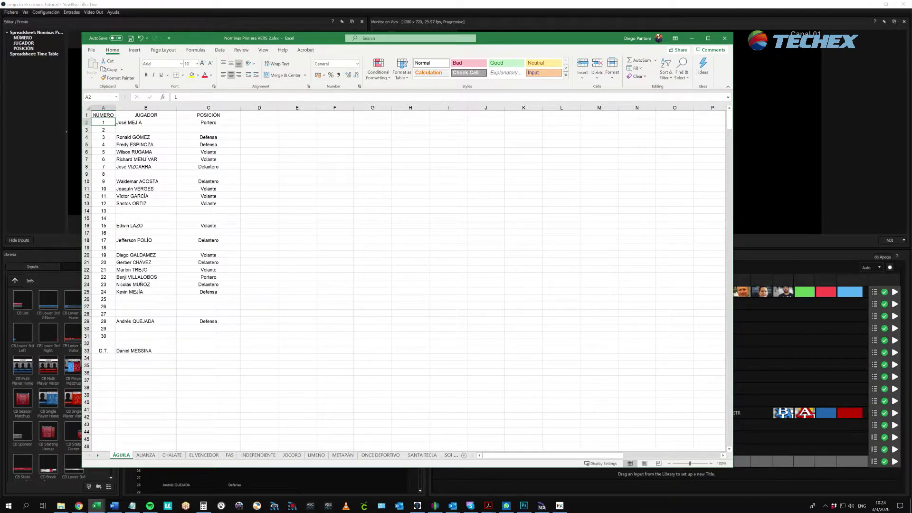
key("alt+Tab")
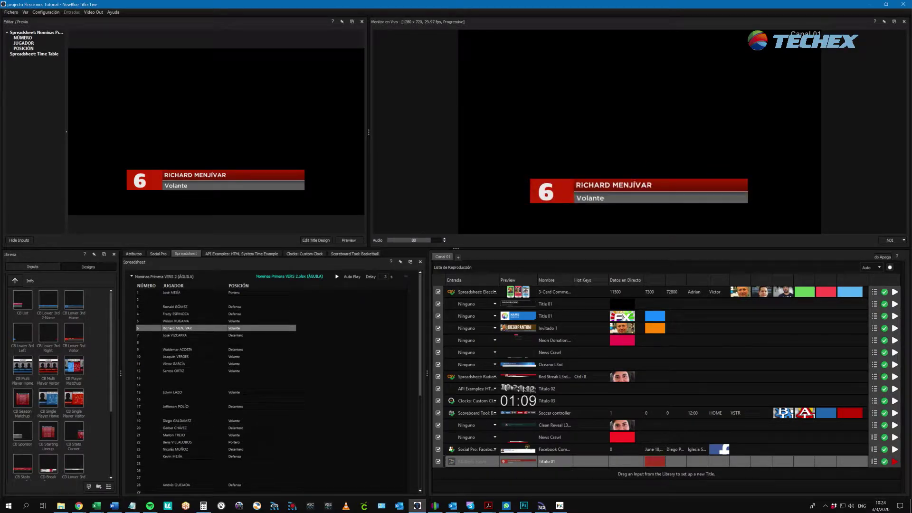
left_click(175, 357)
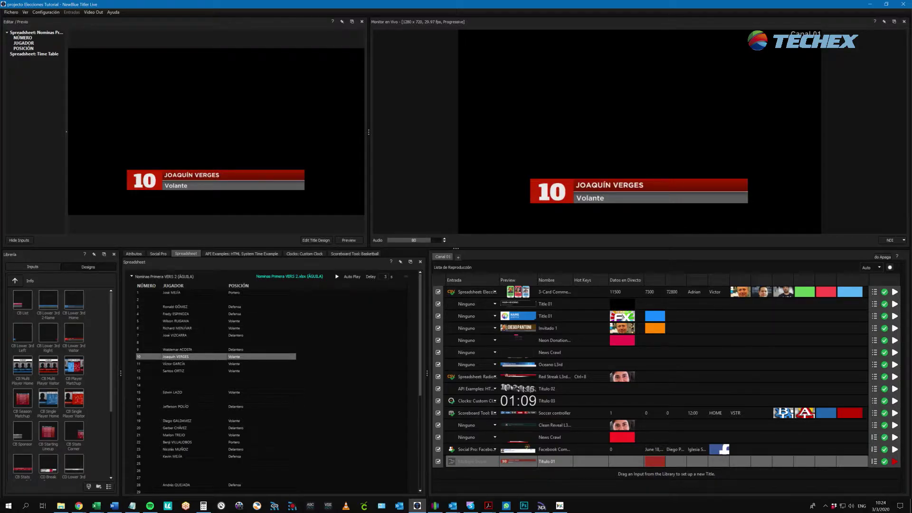
left_click(174, 364)
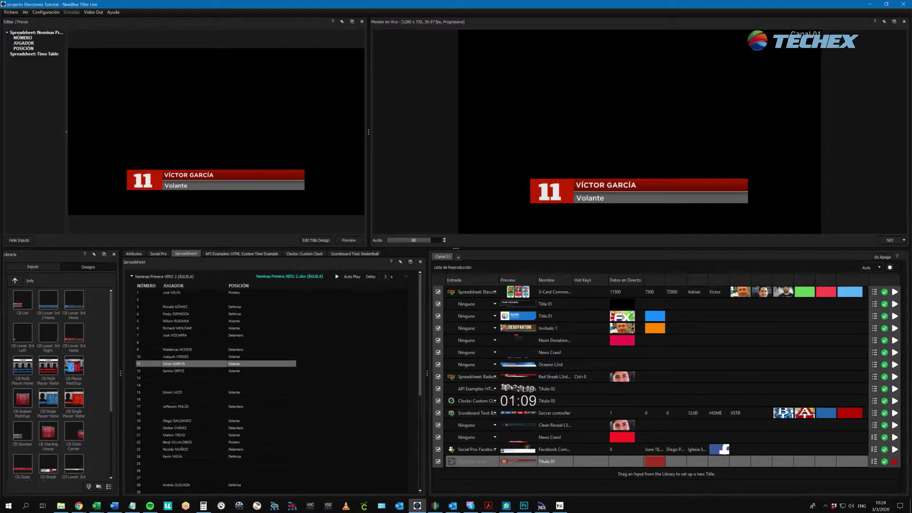
left_click(172, 393)
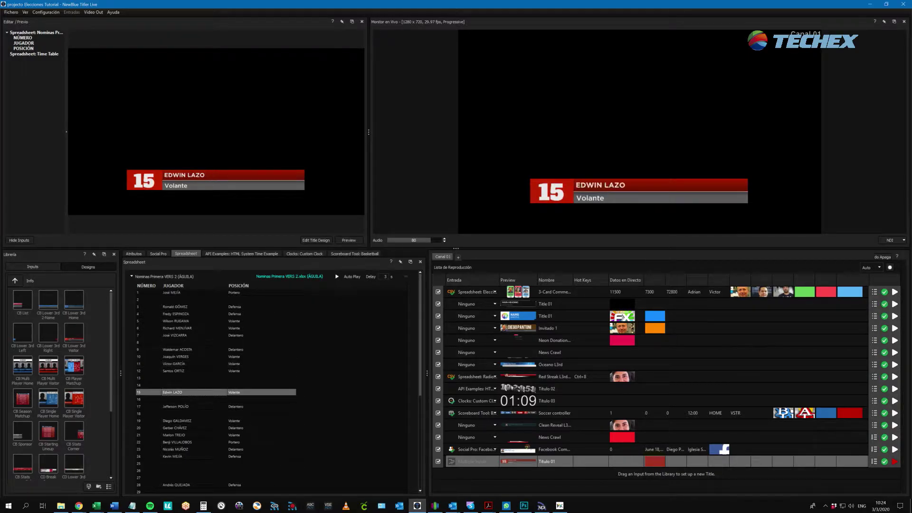
left_click(173, 421)
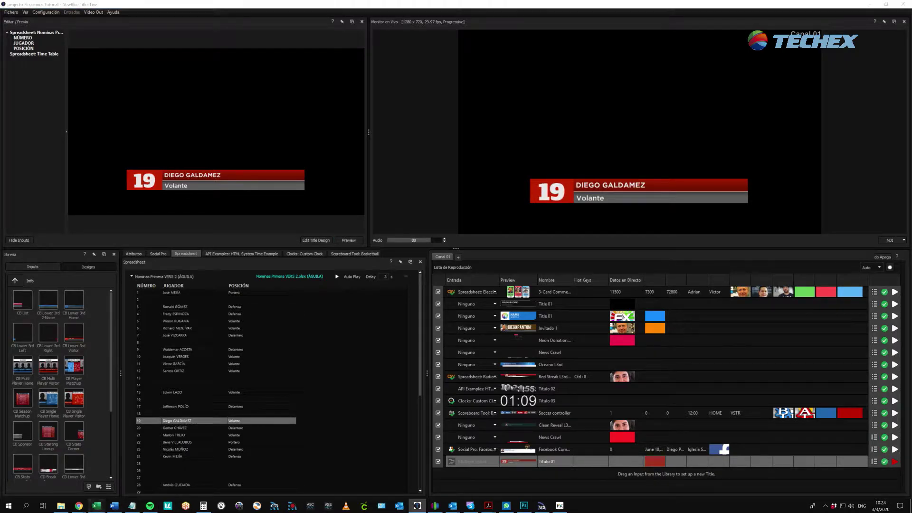
mouse_move(96, 506)
left_click(133, 471)
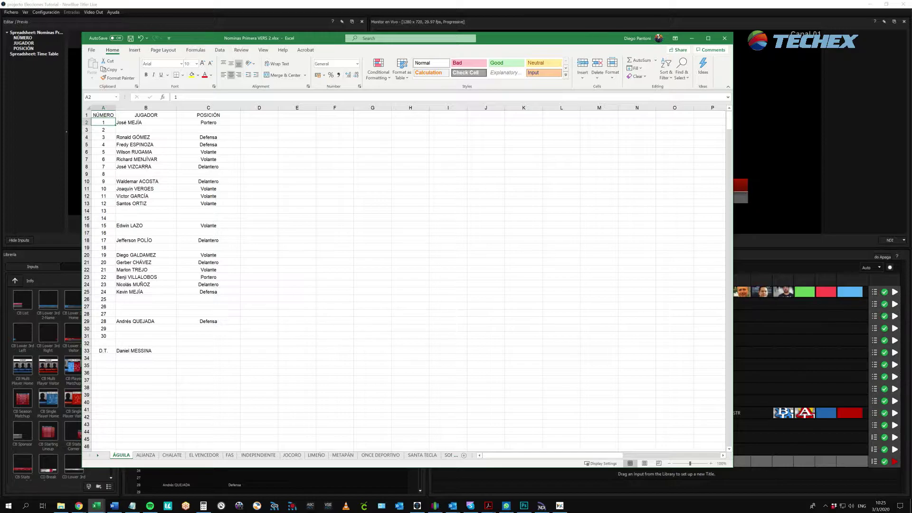
left_click(103, 115)
left_click(146, 115)
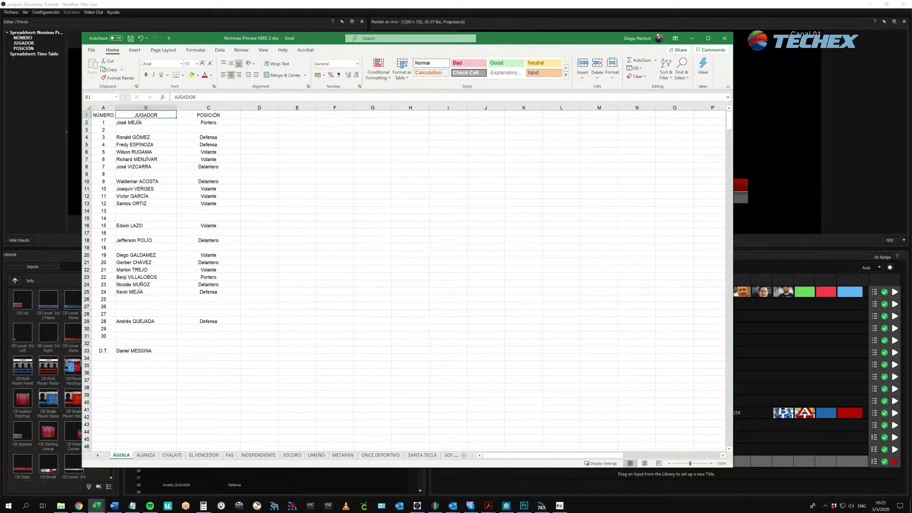
left_click(208, 115)
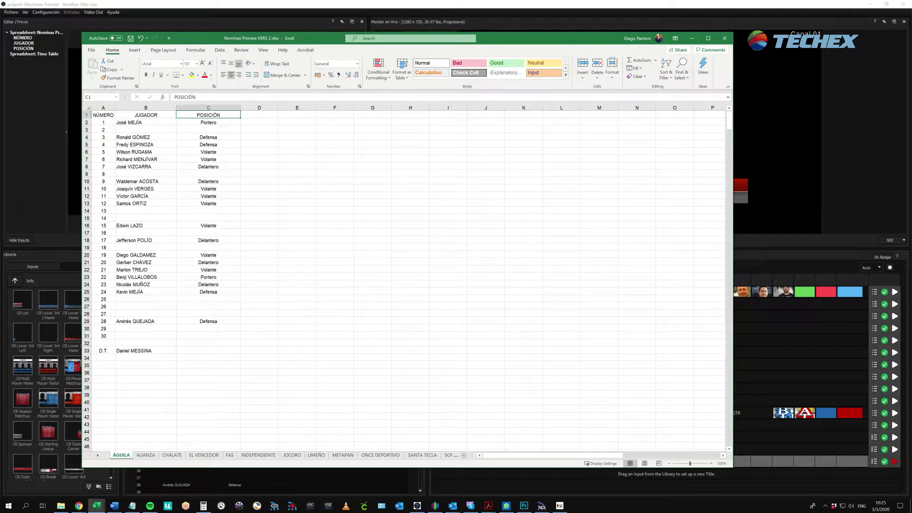
left_click_drag(103, 123, 103, 343)
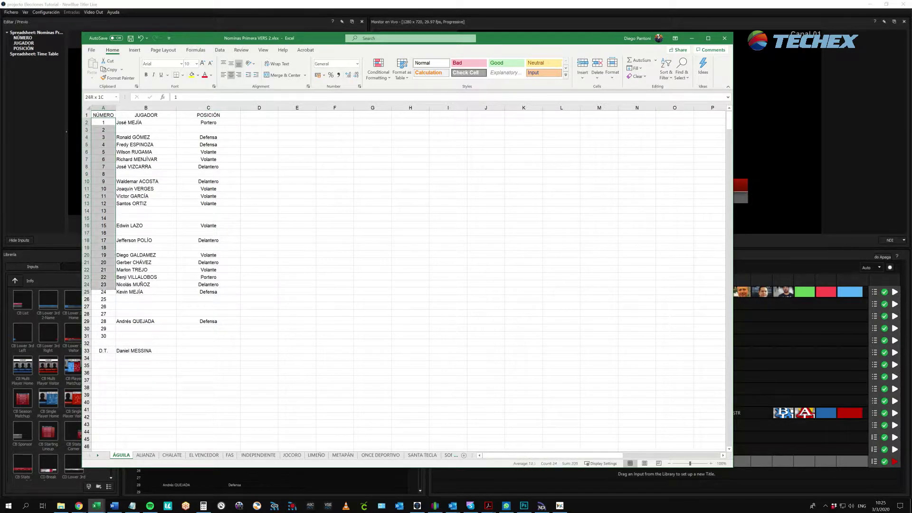
left_click_drag(103, 343, 103, 336)
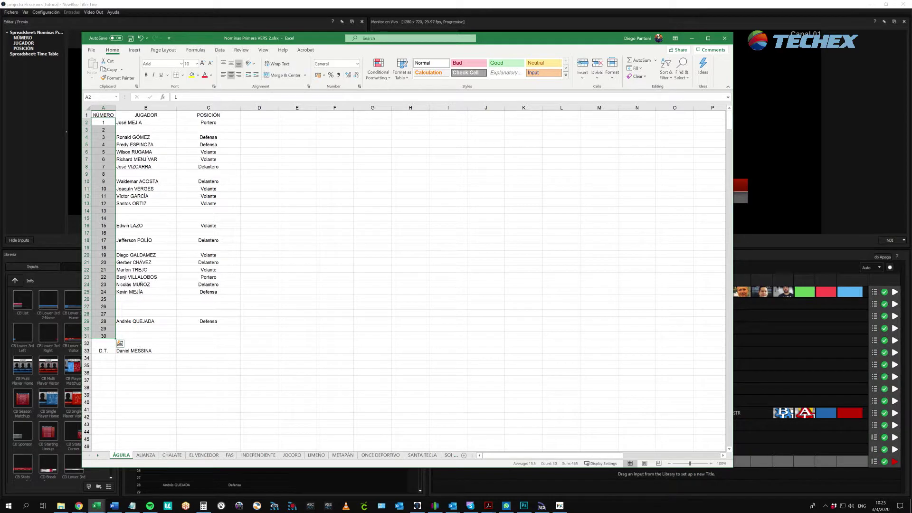
left_click(146, 173)
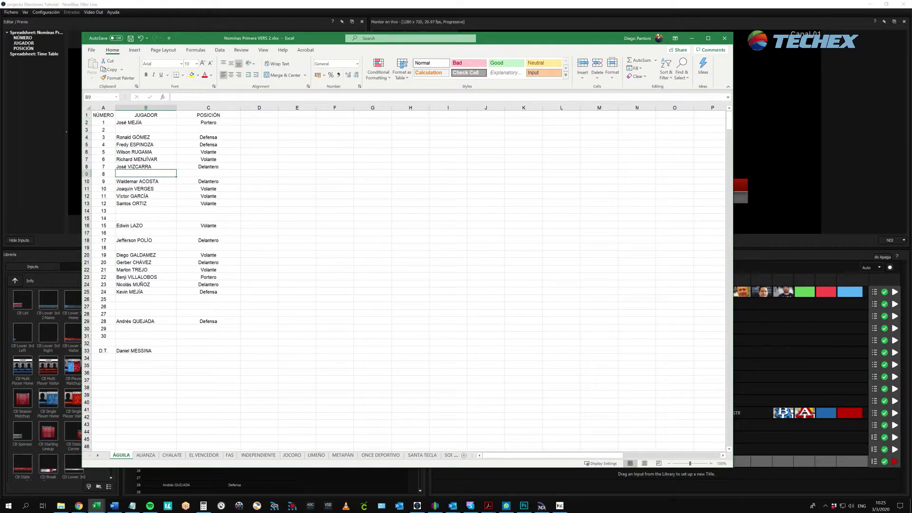
left_click(103, 123)
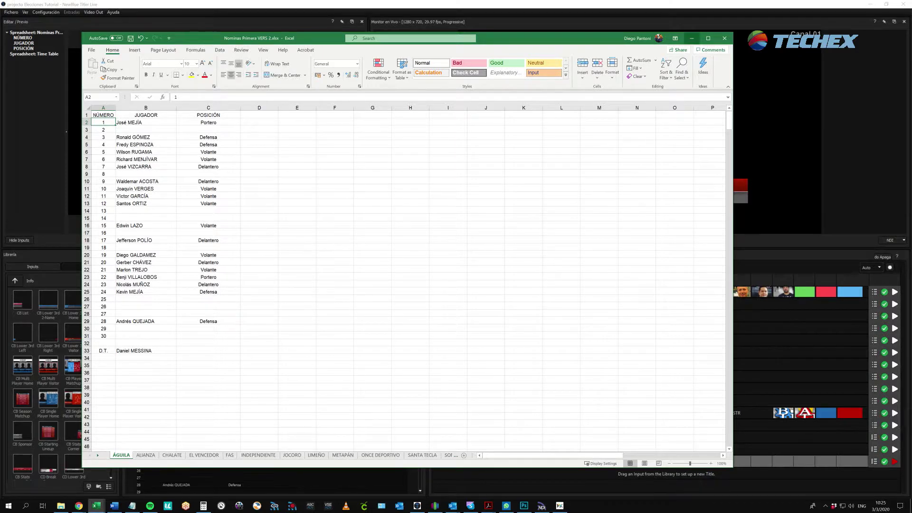
Briefly minimize Excel, then select the whole NÚMERO column A on the ÁGUILA sheet.
left_click(692, 38)
left_click(103, 108)
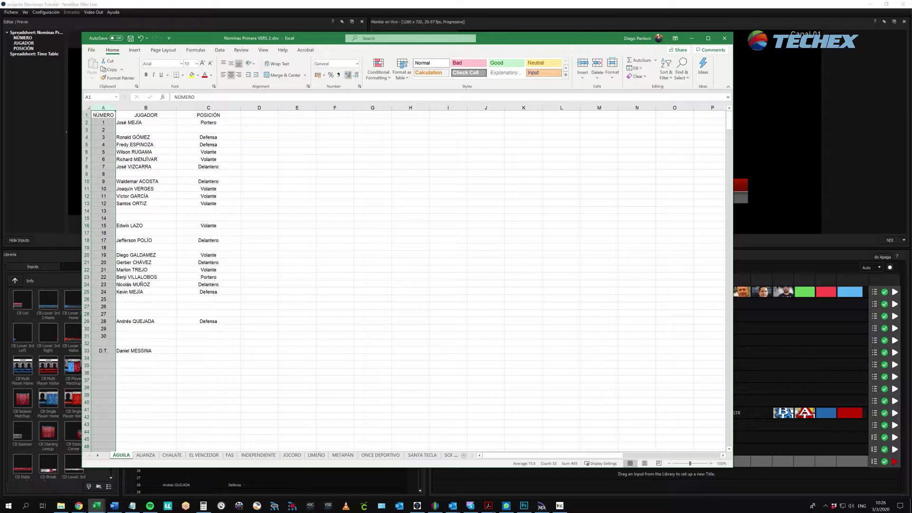
Format ÁGUILA's column A as Number with no decimal places.
left_click(358, 63)
left_click(344, 94)
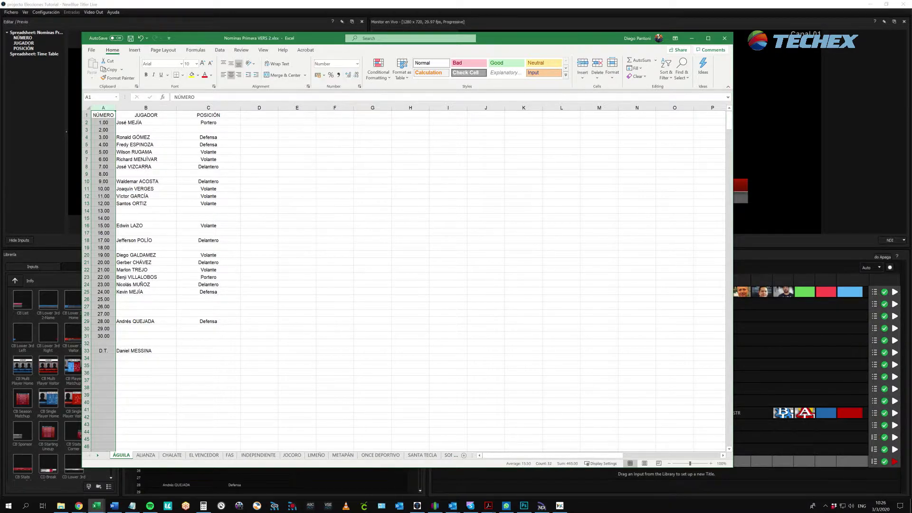
left_click(356, 75)
left_click(355, 75)
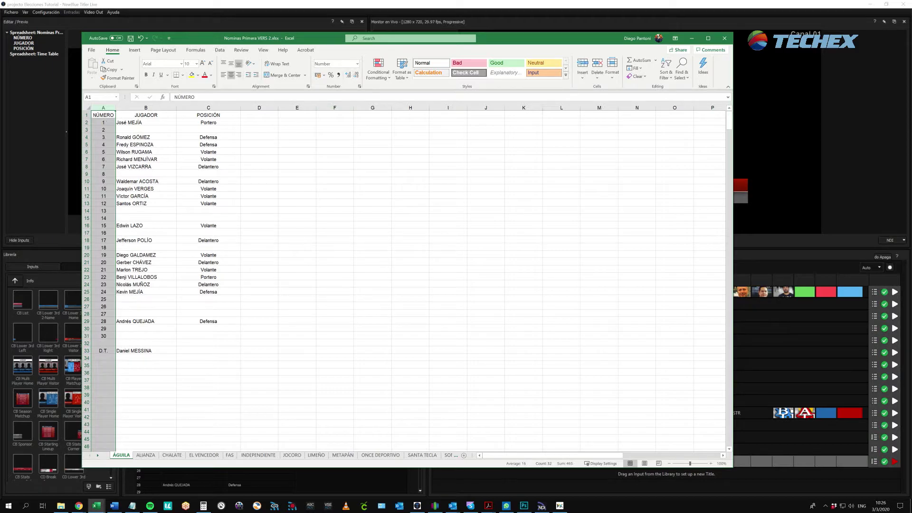
left_click(103, 233)
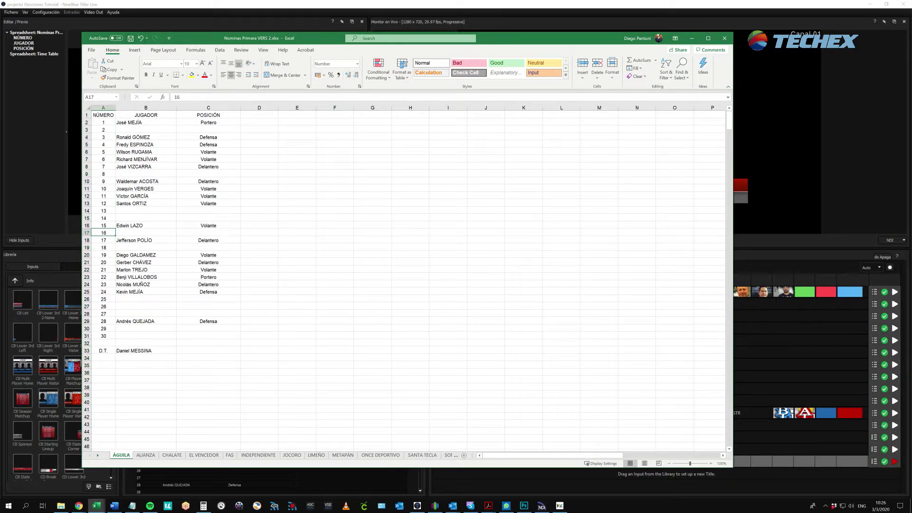
On the ALIANZA sheet, format column A as Number with no decimals.
left_click(145, 456)
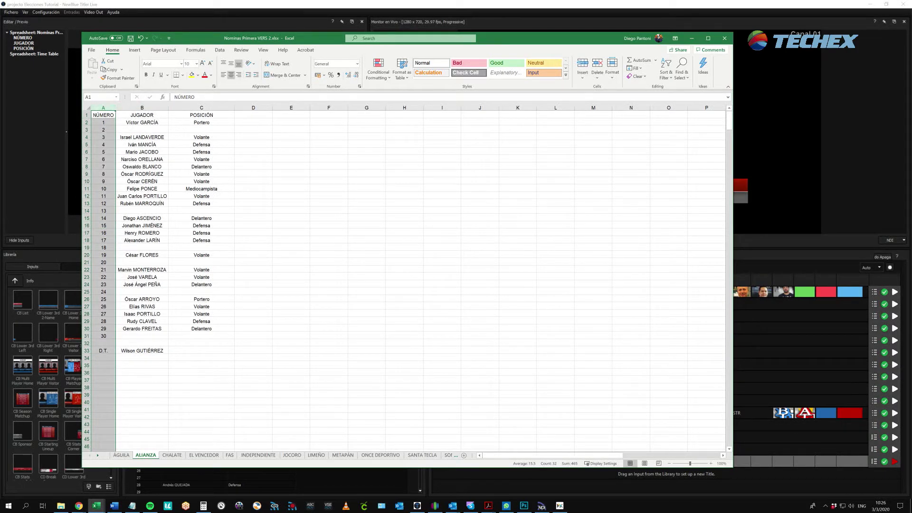
left_click(358, 64)
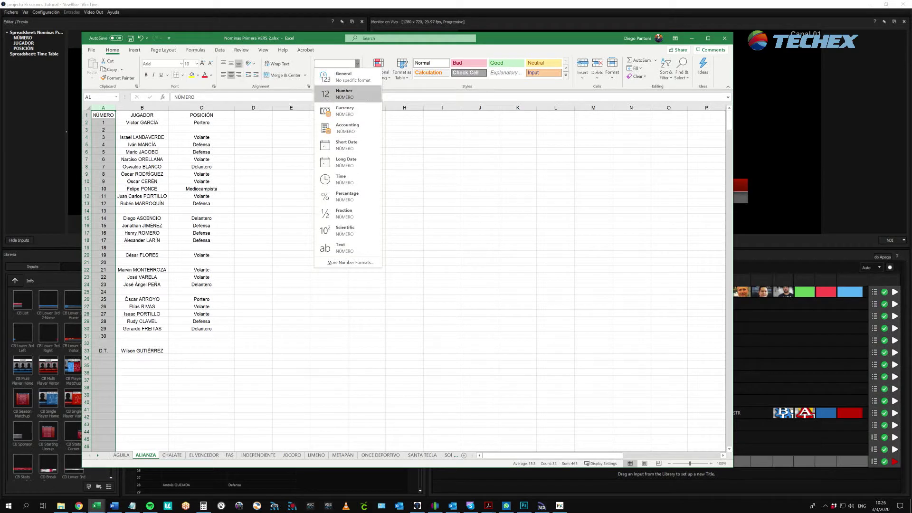
left_click(347, 93)
left_click(355, 75)
left_click(356, 74)
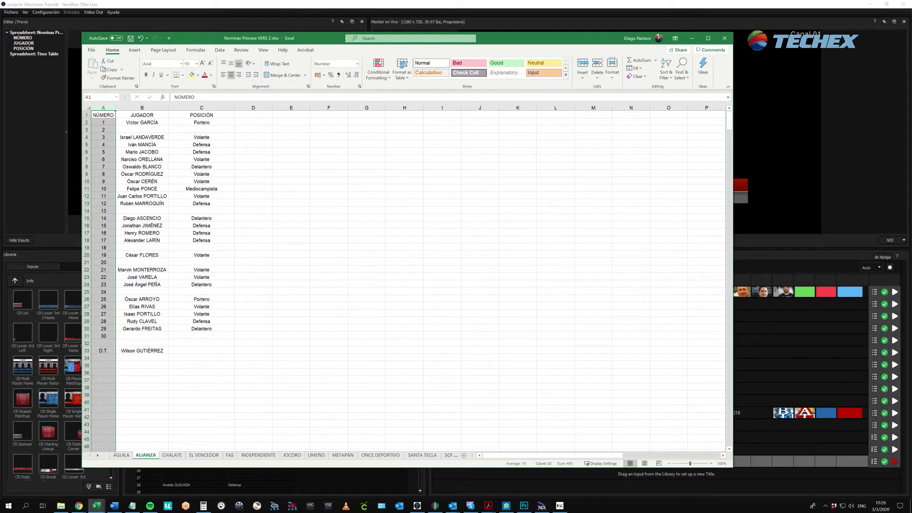
Format CHALATE's NÚMERO column as whole Numbers, save the workbook and minimize Excel.
left_click(172, 455)
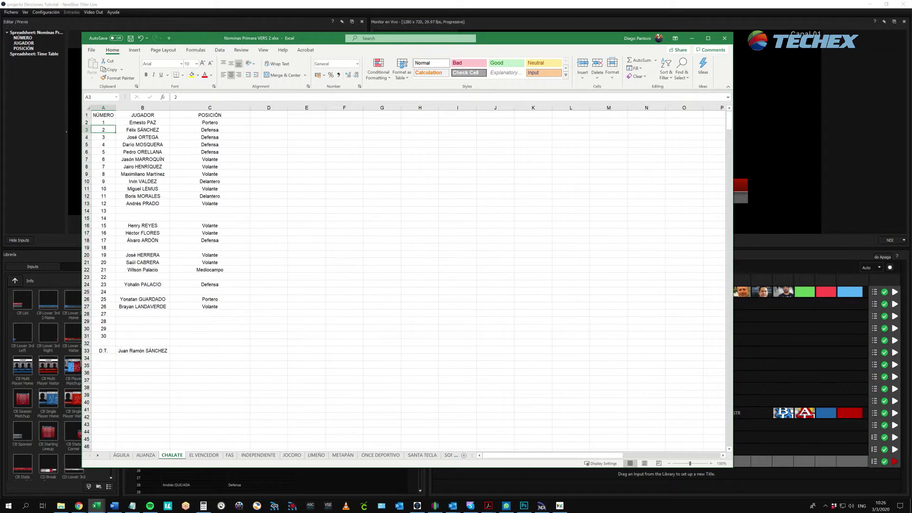
left_click(104, 107)
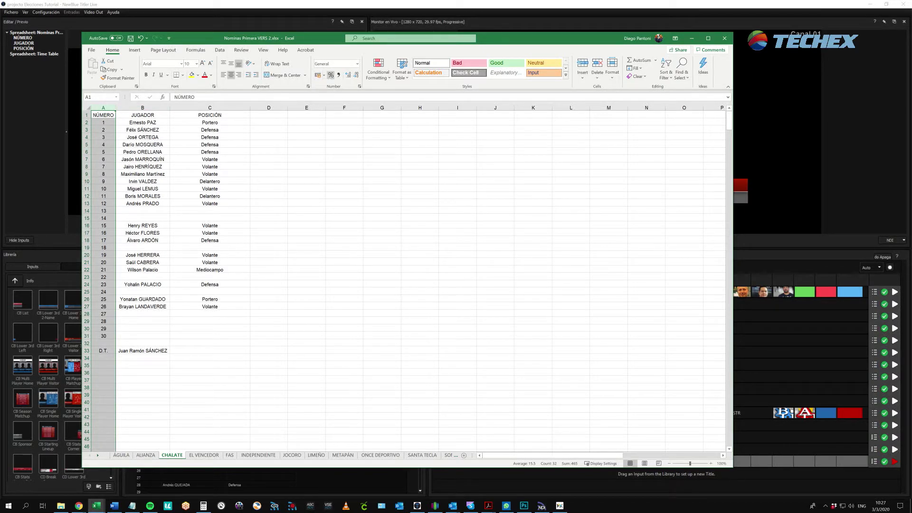
left_click(356, 64)
left_click(344, 94)
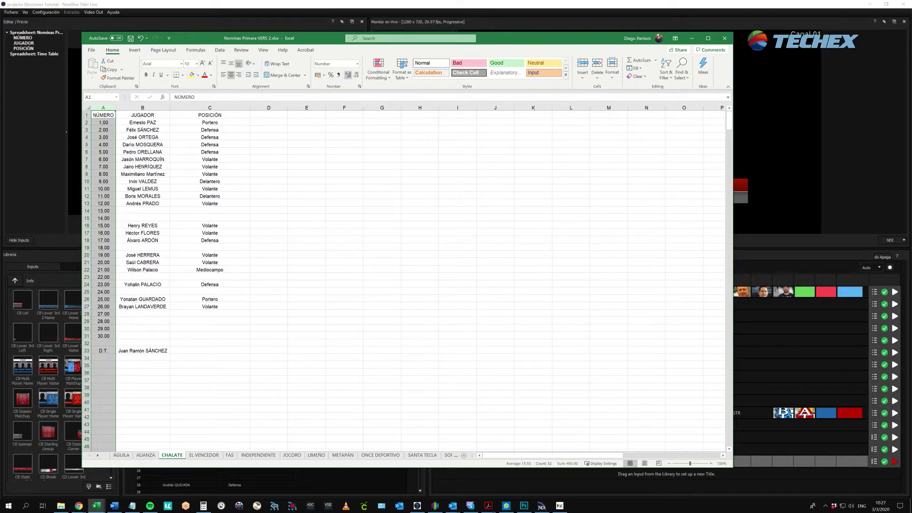
left_click(355, 75)
left_click(355, 75)
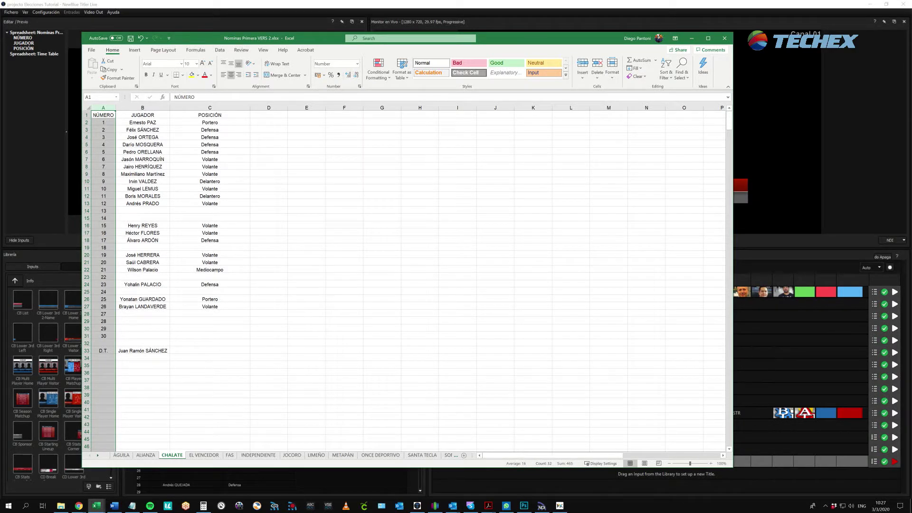
left_click(130, 39)
left_click(692, 38)
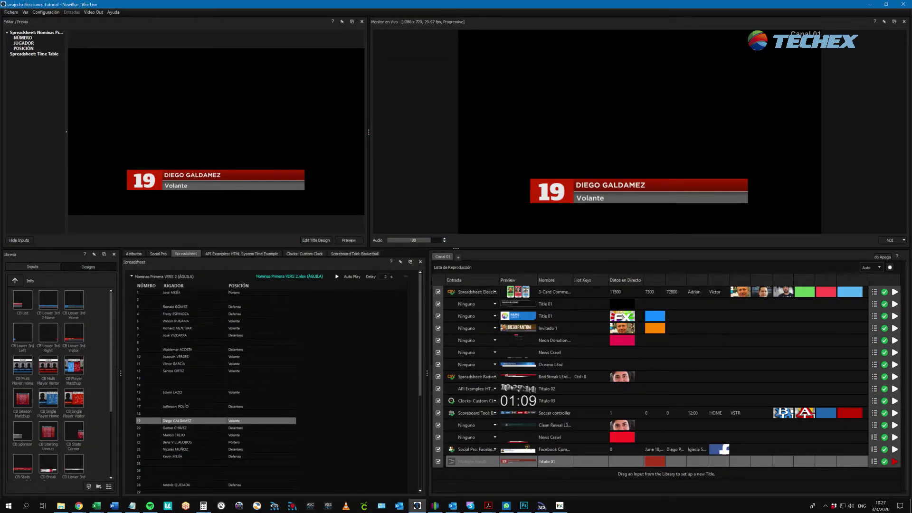
Cycle the Titulo 01 lower third off and on air, then show players 5, 7 and 9.
left_click(895, 461)
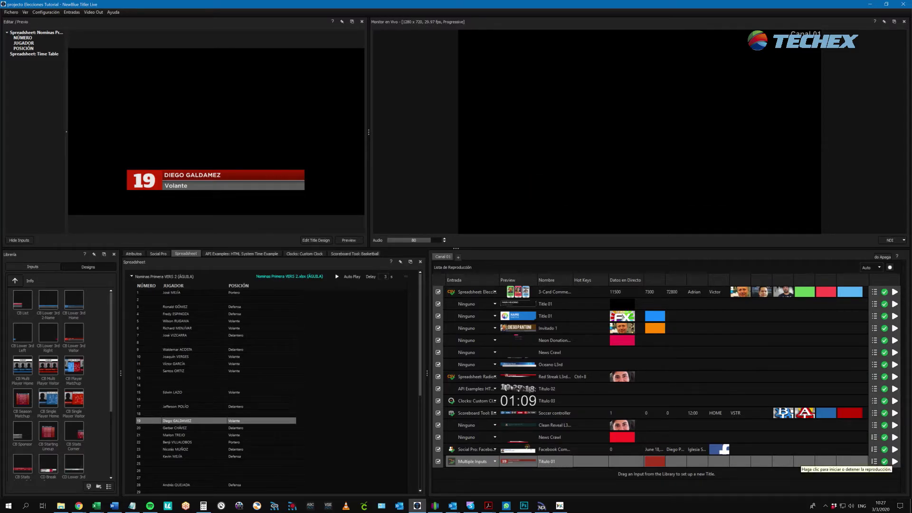
left_click(895, 462)
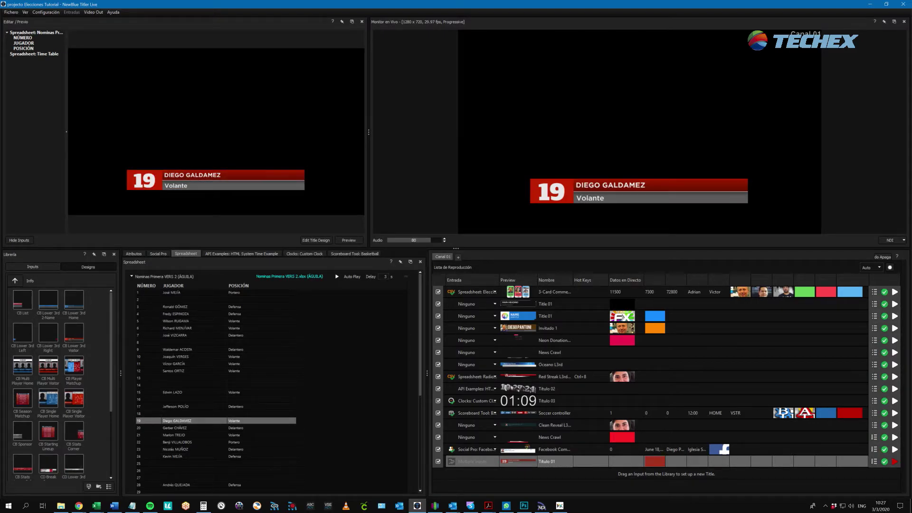
left_click(175, 321)
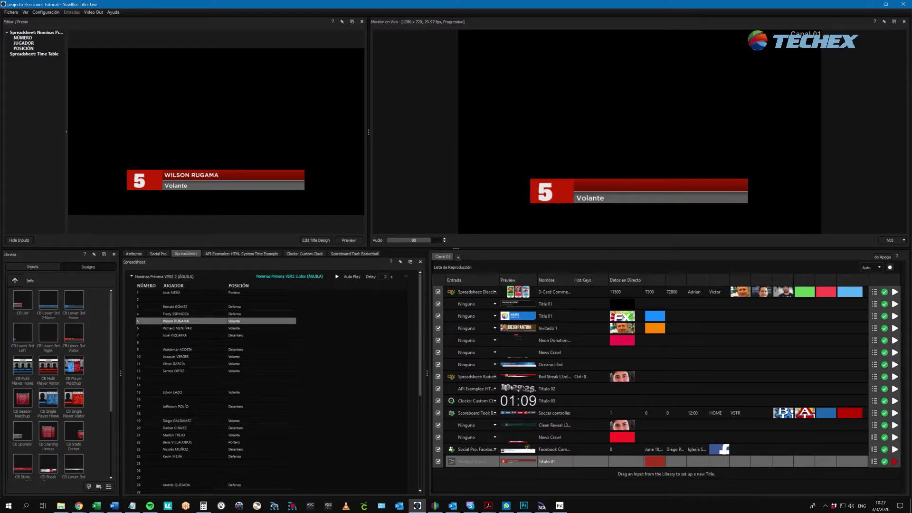
left_click(175, 335)
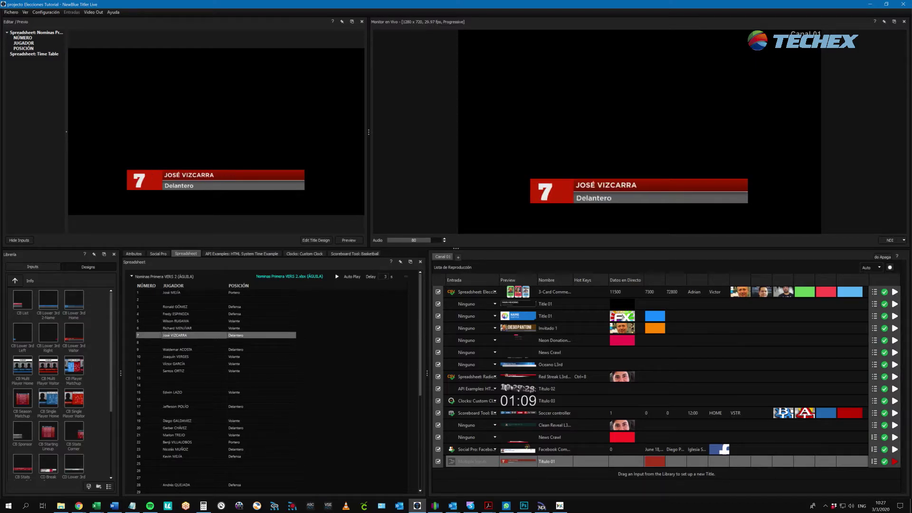
left_click(177, 350)
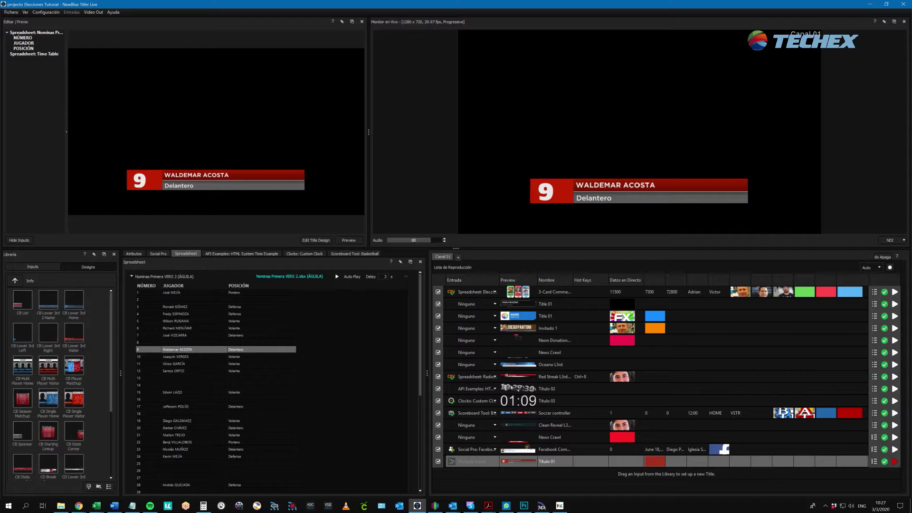
Show players 10, 11, 12 and 21 live, then reopen the roster file selection.
left_click(176, 356)
left_click(174, 363)
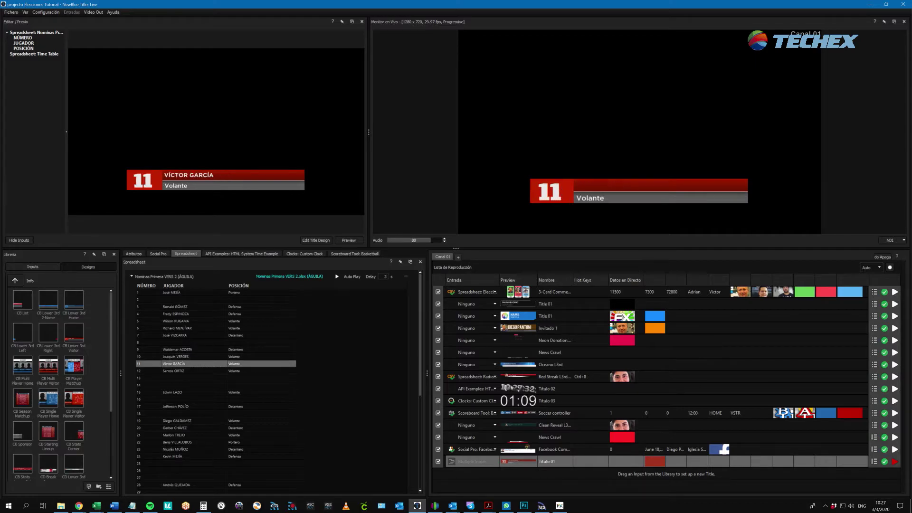
left_click(174, 371)
left_click(174, 435)
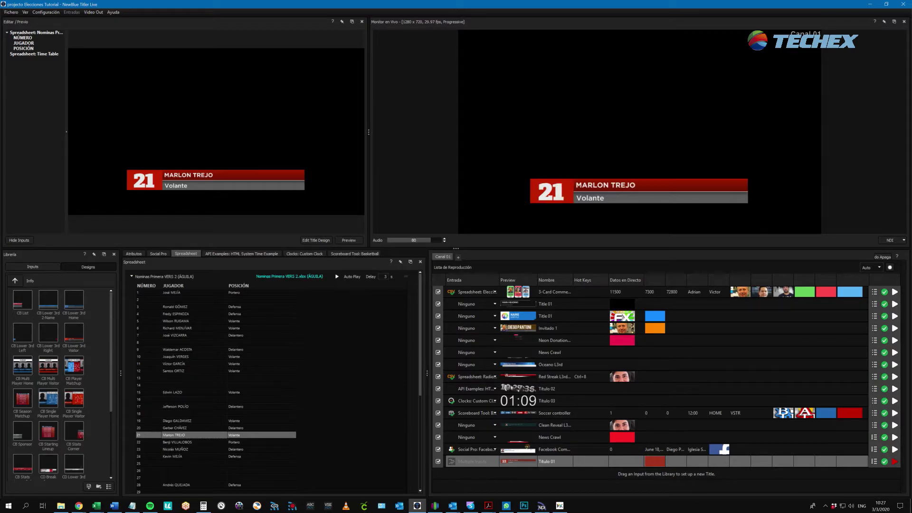
left_click(290, 276)
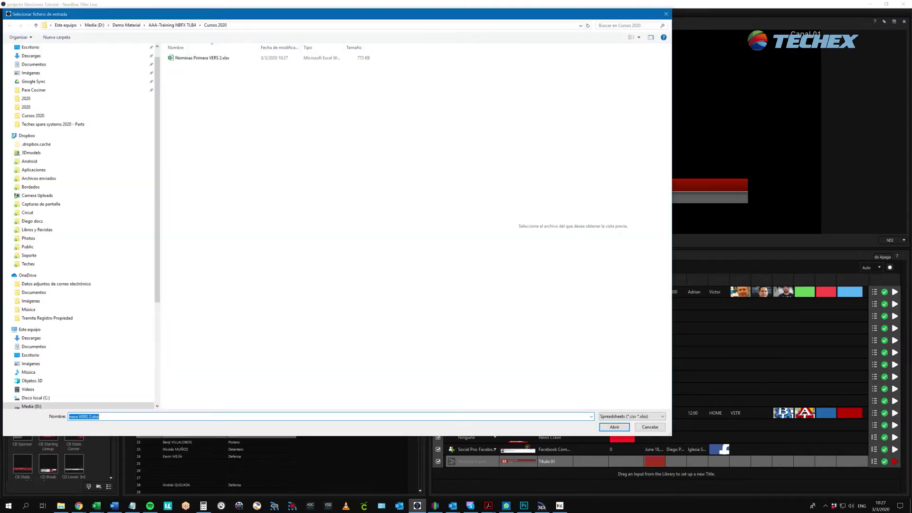
Reload Nominas Primera VERS 2.xlsx using the ALIANZA sheet.
double_click(201, 57)
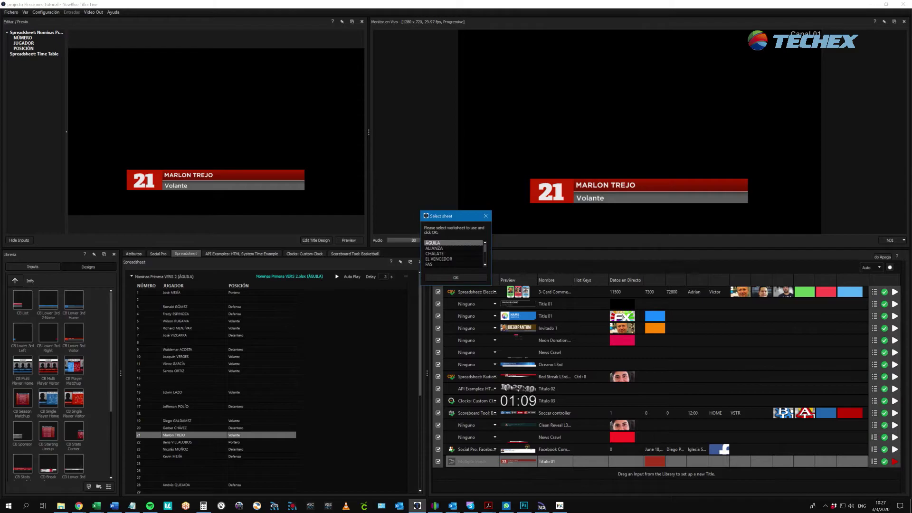
left_click(434, 248)
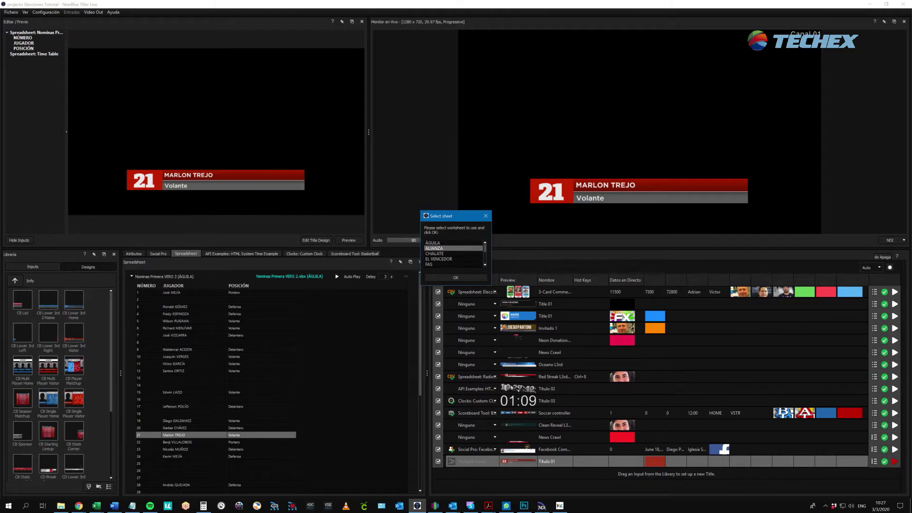
left_click(456, 278)
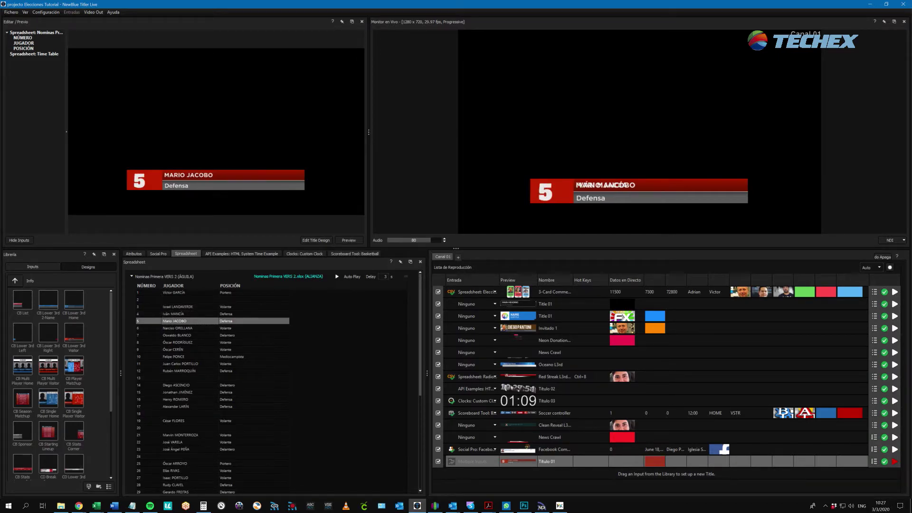
Put ALIANZA players 9, 10 and 11 on air, then bring Excel back up.
left_click(175, 349)
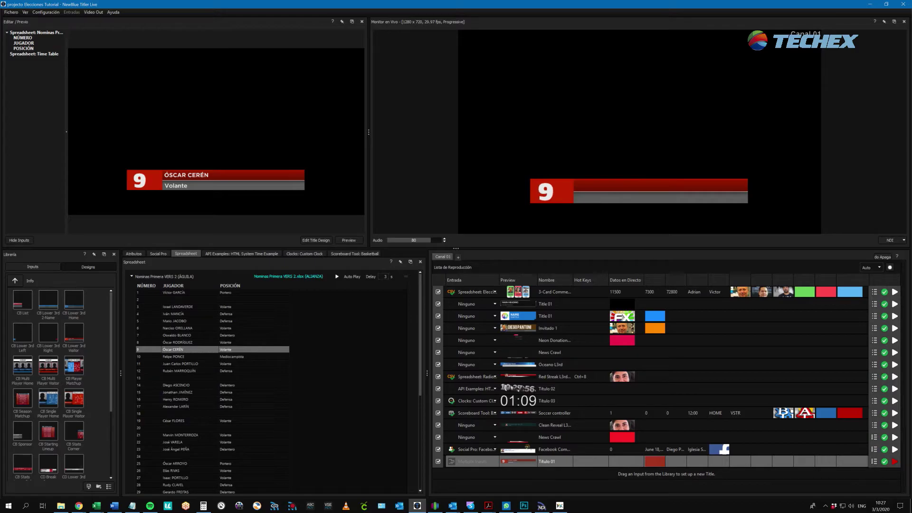
left_click(174, 356)
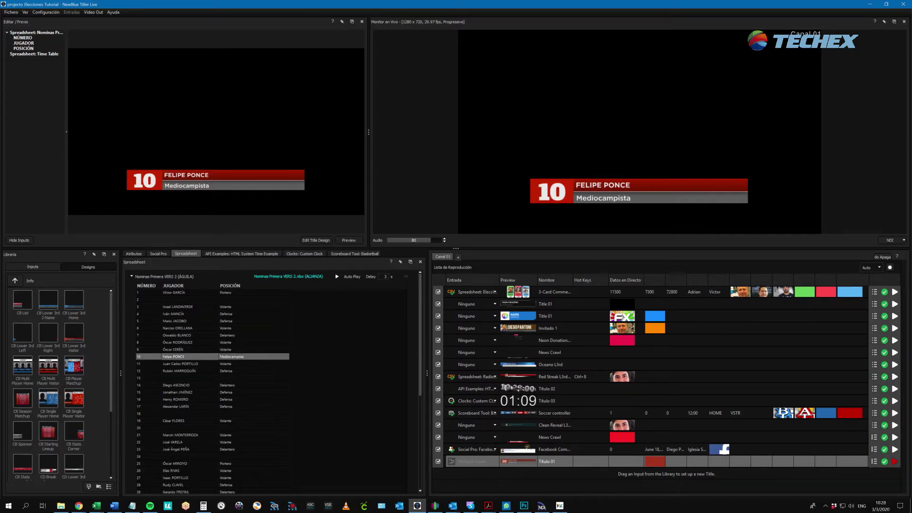
left_click(181, 363)
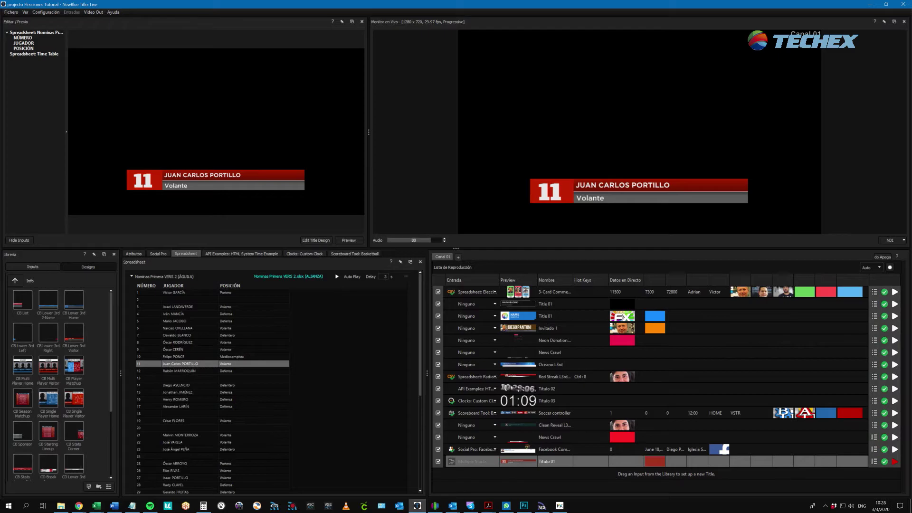
left_click(97, 505)
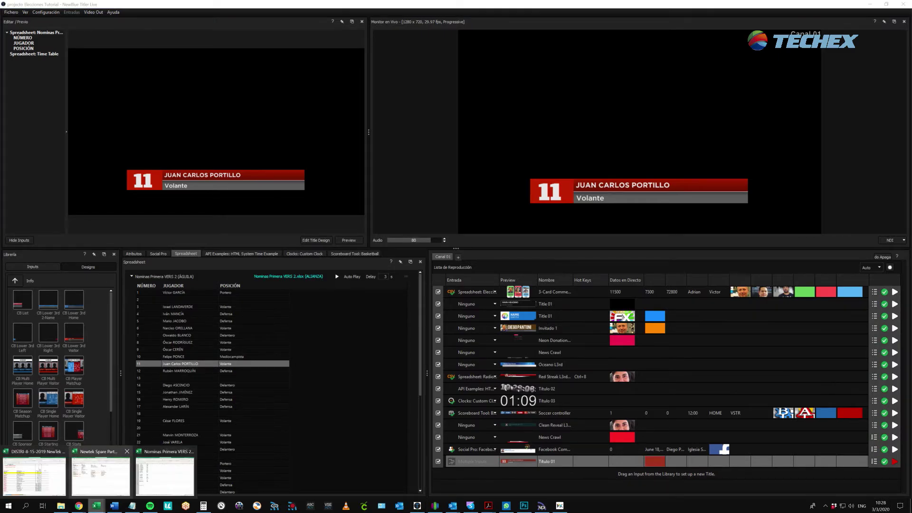
left_click(100, 471)
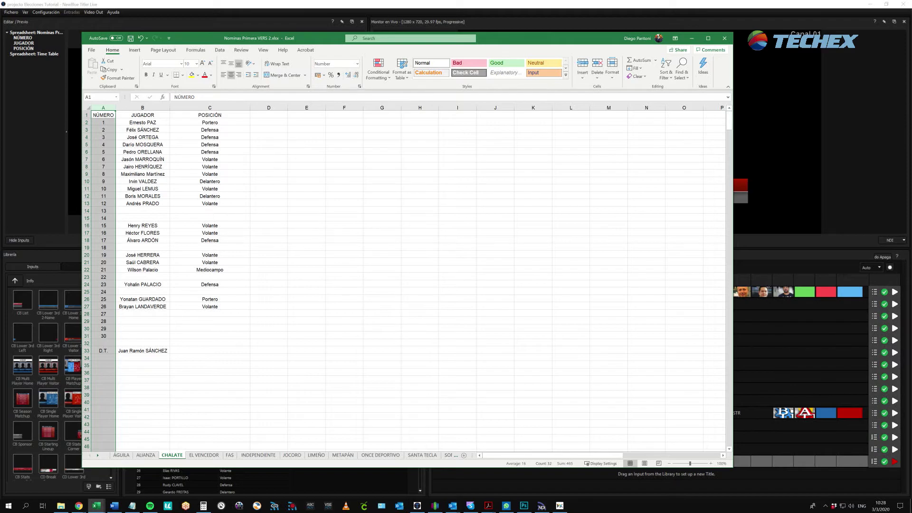
left_click(103, 137)
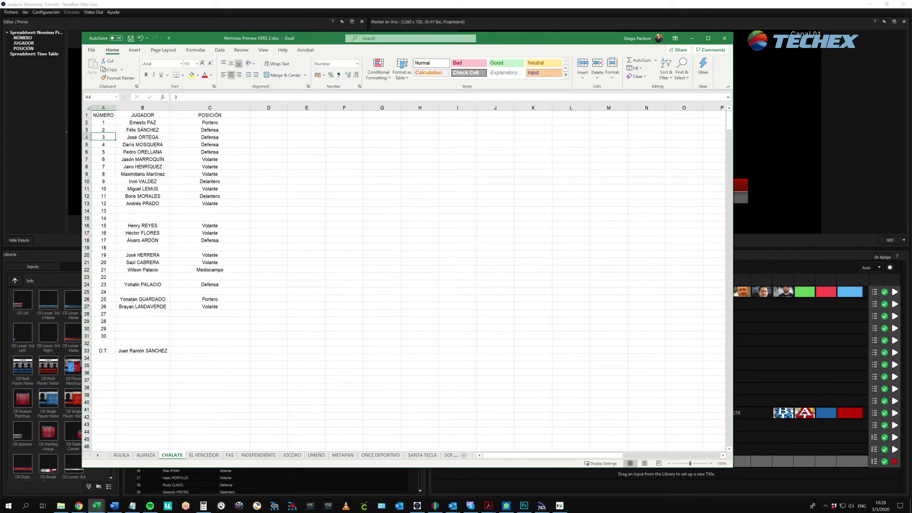
left_click(675, 38)
left_click(692, 38)
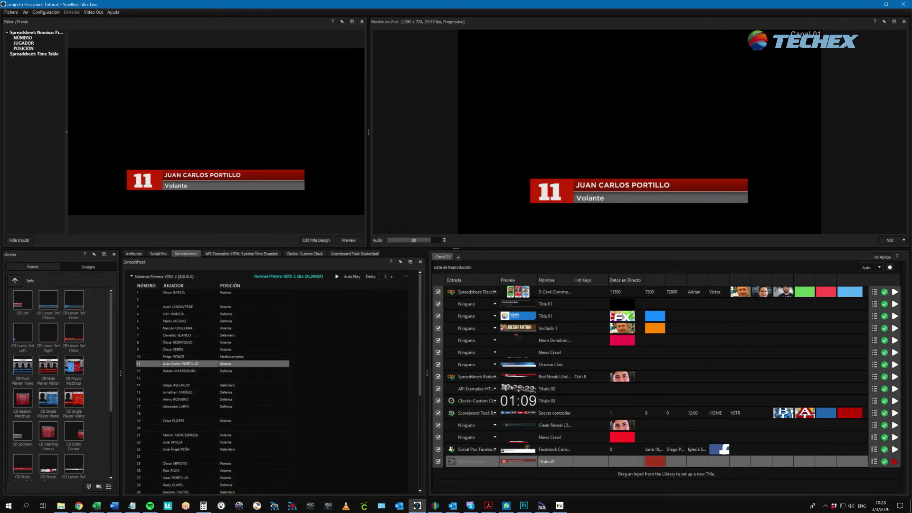